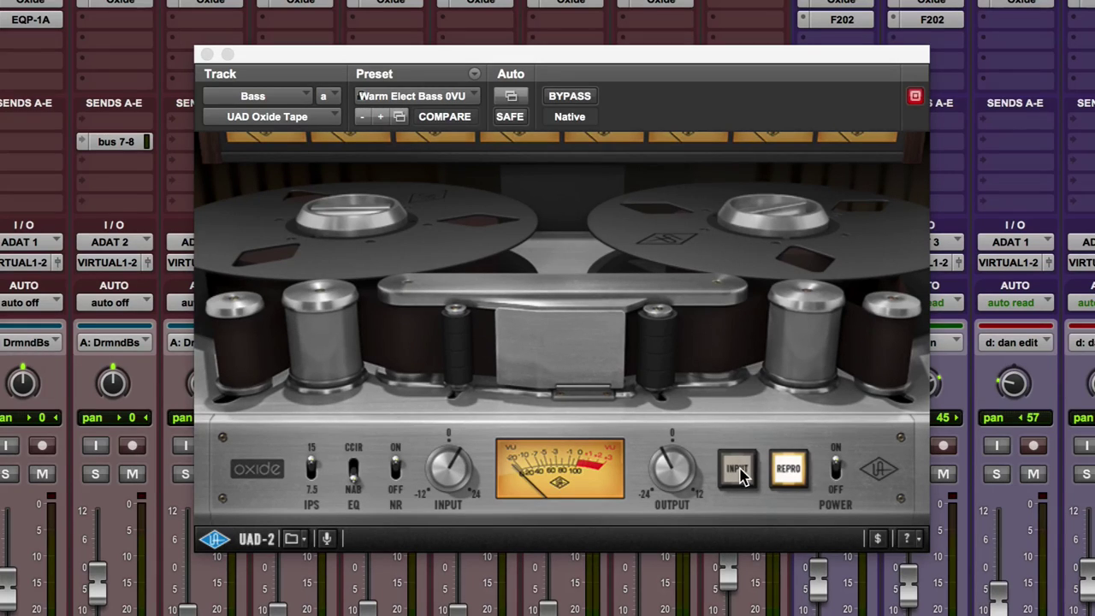
{"action": "left_click", "coordinate": [738, 471]}
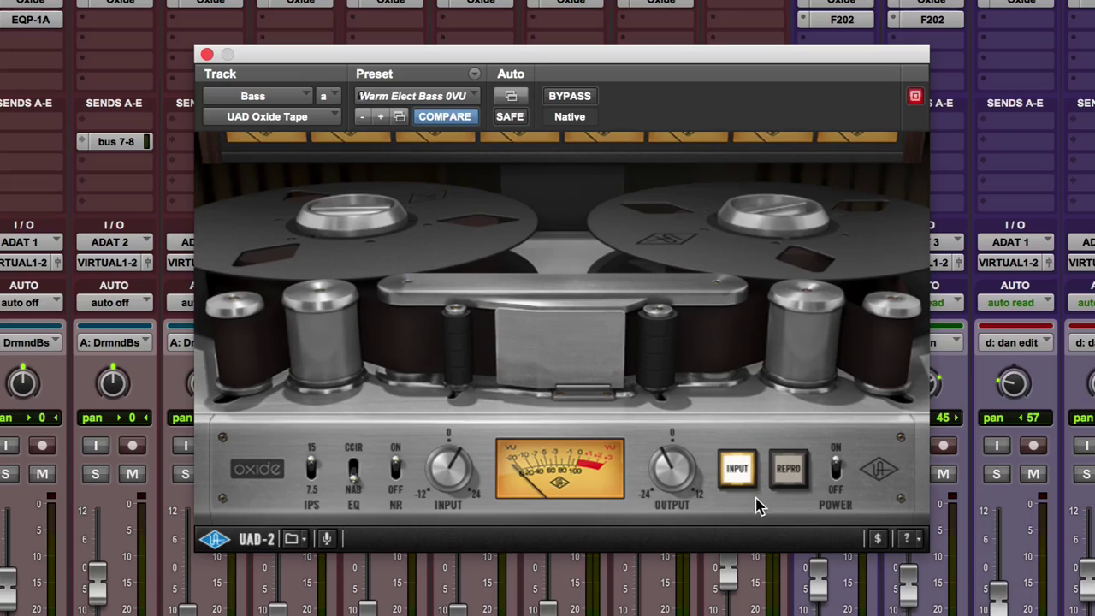
{"action": "left_click", "coordinate": [788, 477]}
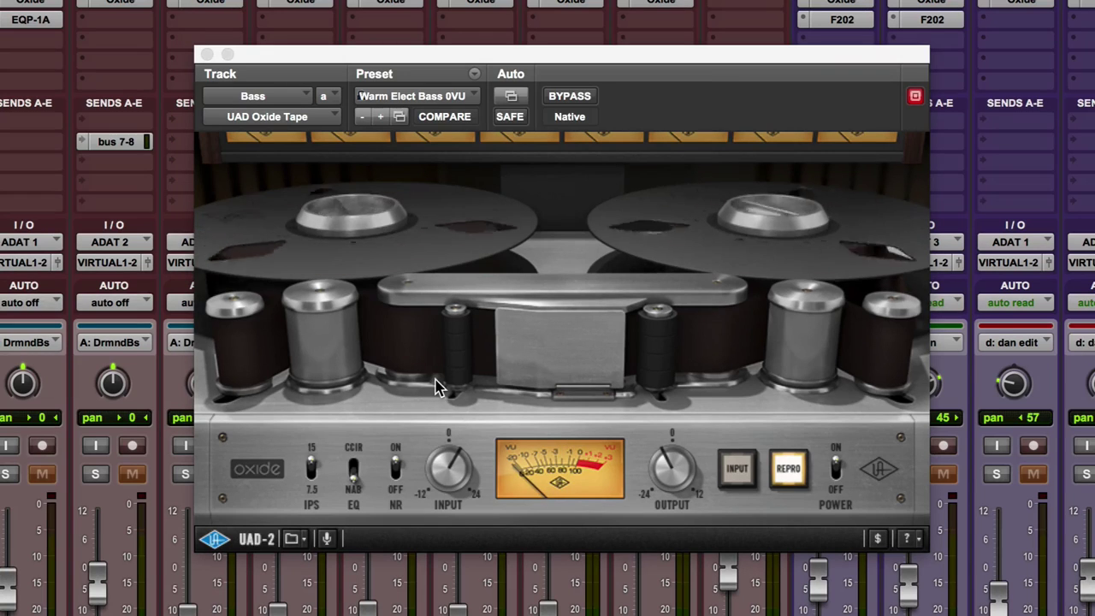
Raise the Bass Oxide Tape's input drive and lower its output, ending with the tape powered off
{"action": "left_click", "coordinate": [837, 480]}
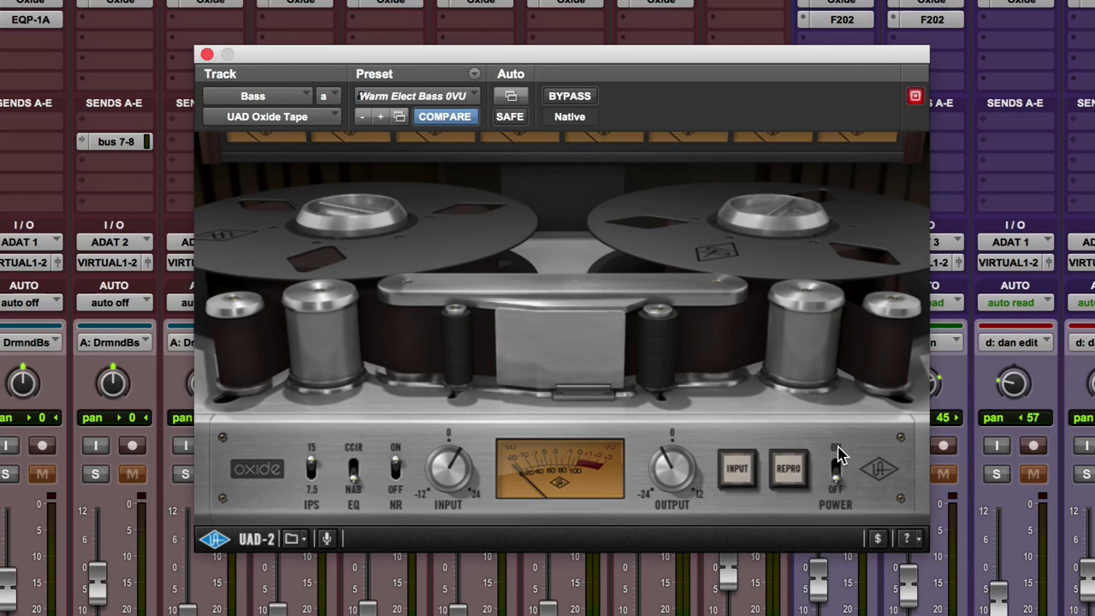
{"action": "left_click", "coordinate": [837, 454]}
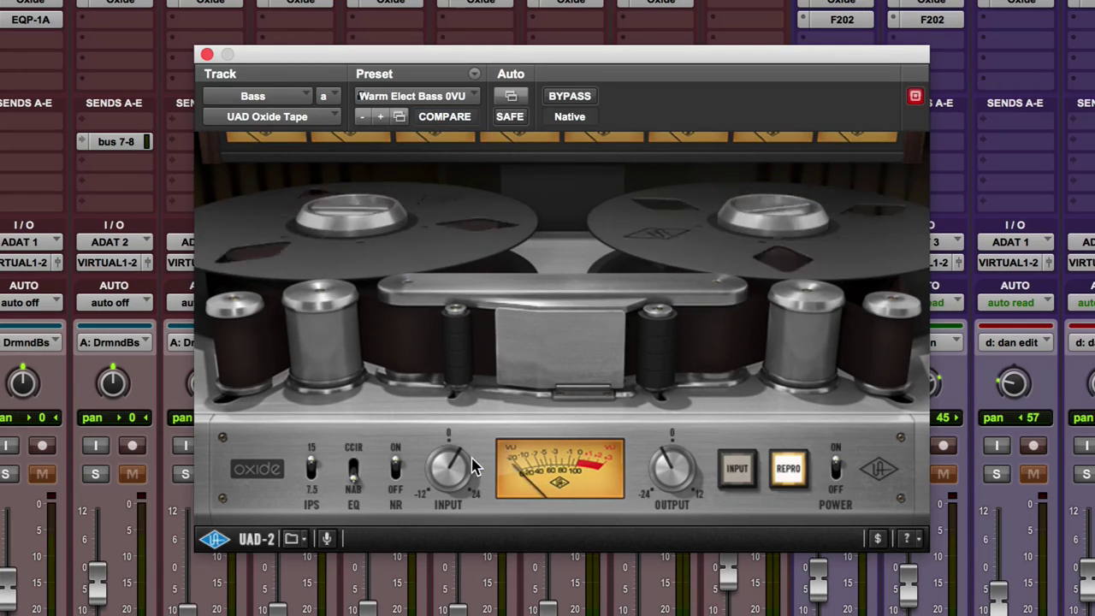
{"action": "left_click_drag", "start_coordinate": [454, 459], "coordinate": [454, 431]}
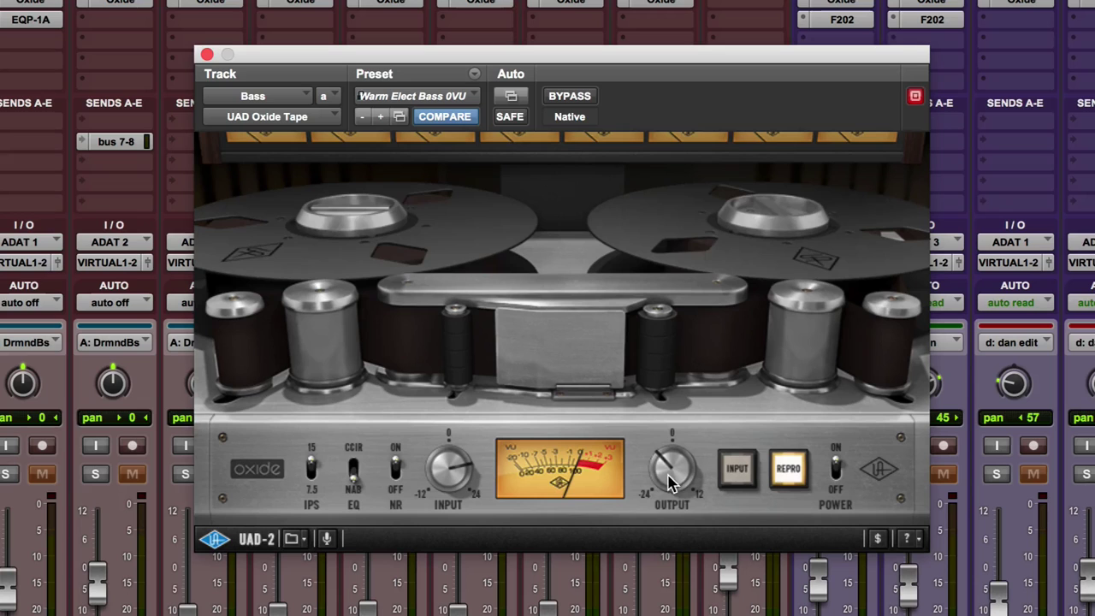
{"action": "left_click_drag", "start_coordinate": [672, 466], "coordinate": [665, 500]}
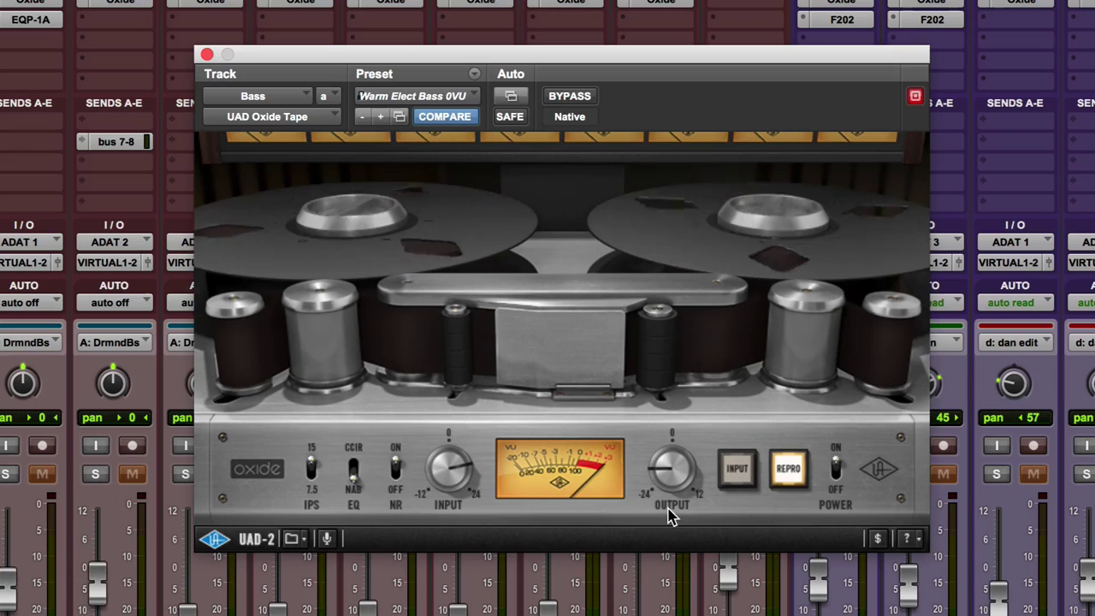
{"action": "left_click", "coordinate": [837, 494]}
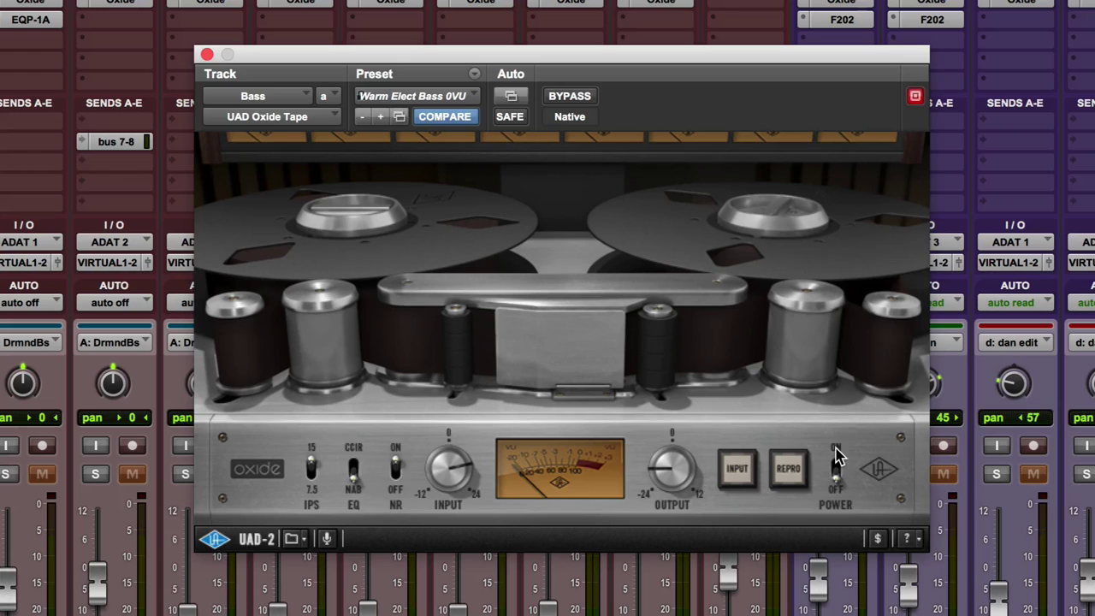
Power the Bass Oxide Tape back on, cut its input drive, and raise its output
{"action": "left_click", "coordinate": [837, 458]}
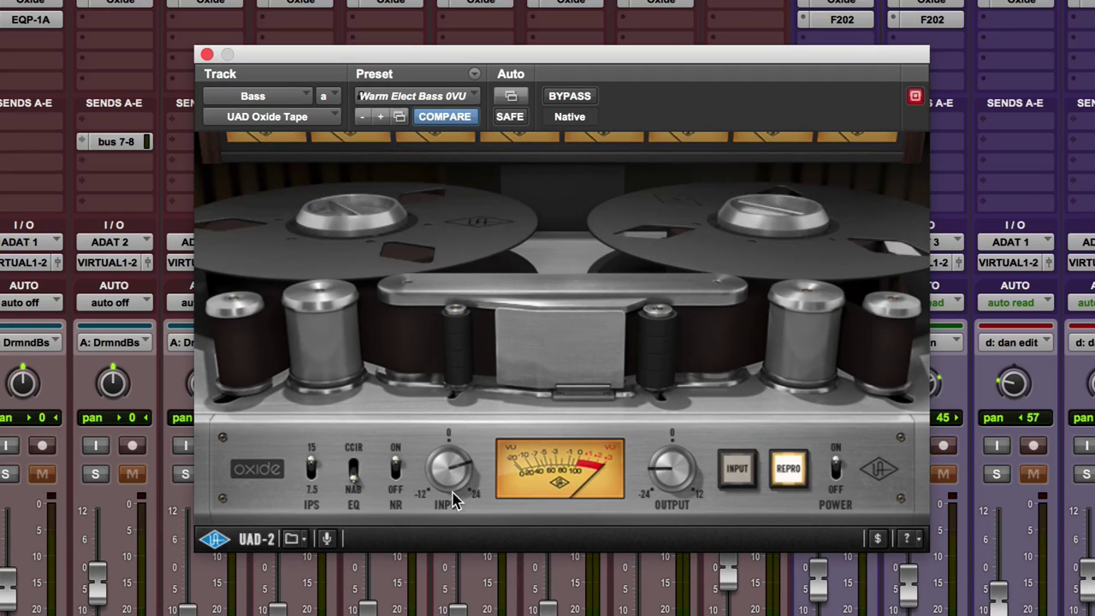
{"action": "left_click_drag", "start_coordinate": [455, 470], "coordinate": [447, 578]}
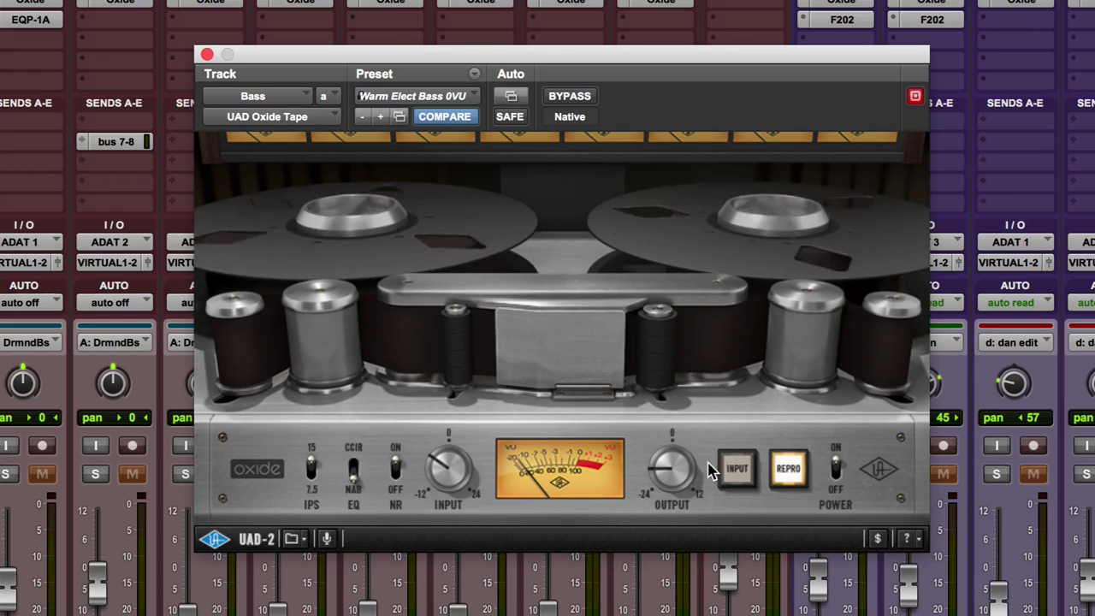
{"action": "left_click_drag", "start_coordinate": [678, 477], "coordinate": [685, 370]}
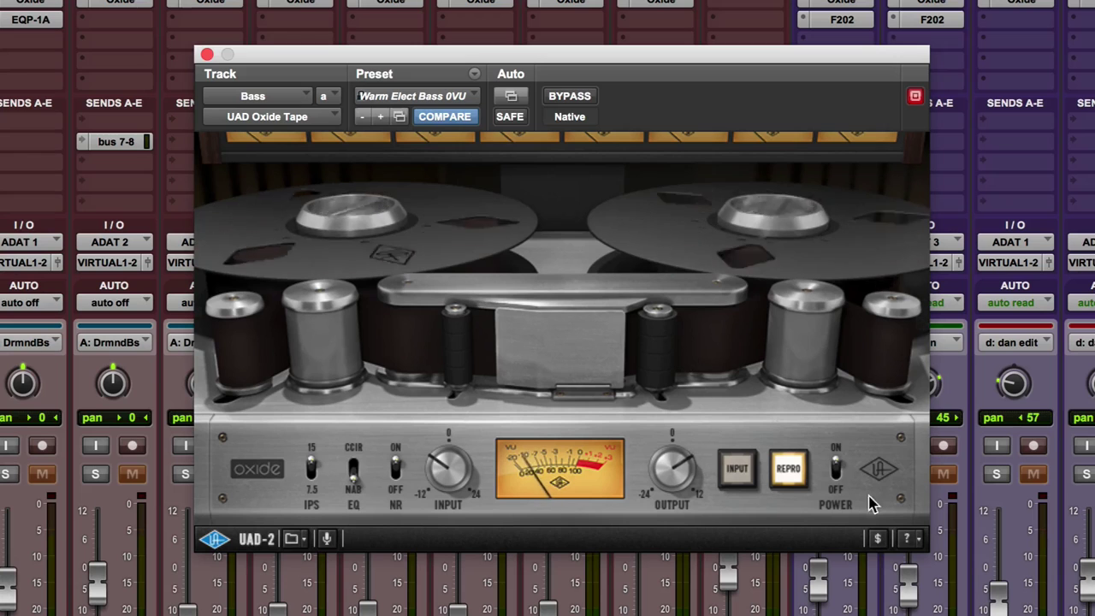
{"action": "left_click", "coordinate": [839, 494]}
{"action": "left_click", "coordinate": [837, 484]}
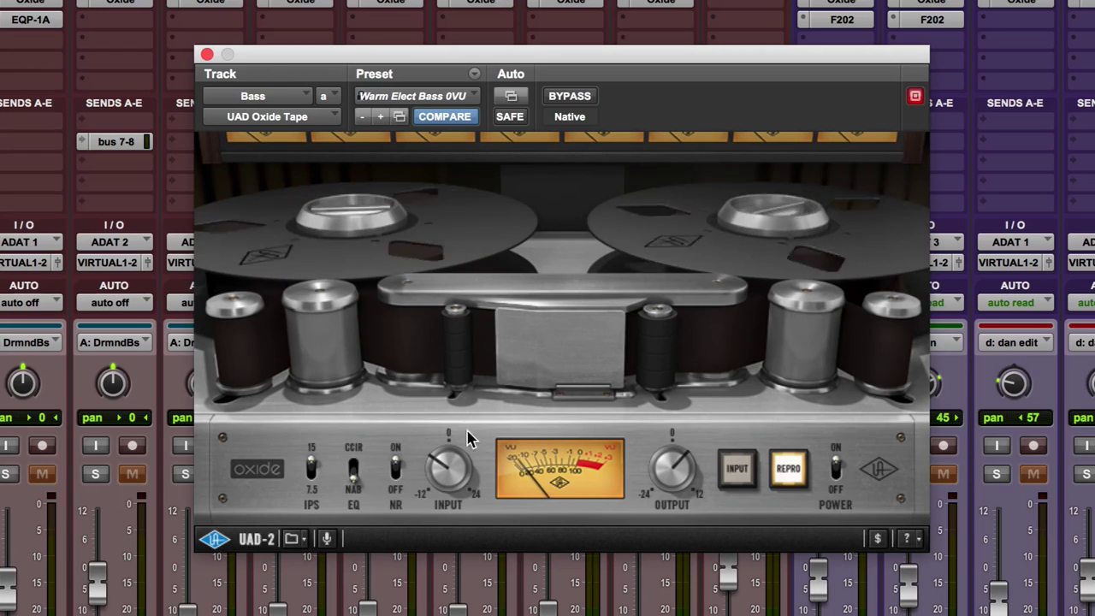
Set the Bass Oxide Tape to 7.5 IPS with CCIR EQ and toggled noise reduction
{"action": "left_click", "coordinate": [311, 472]}
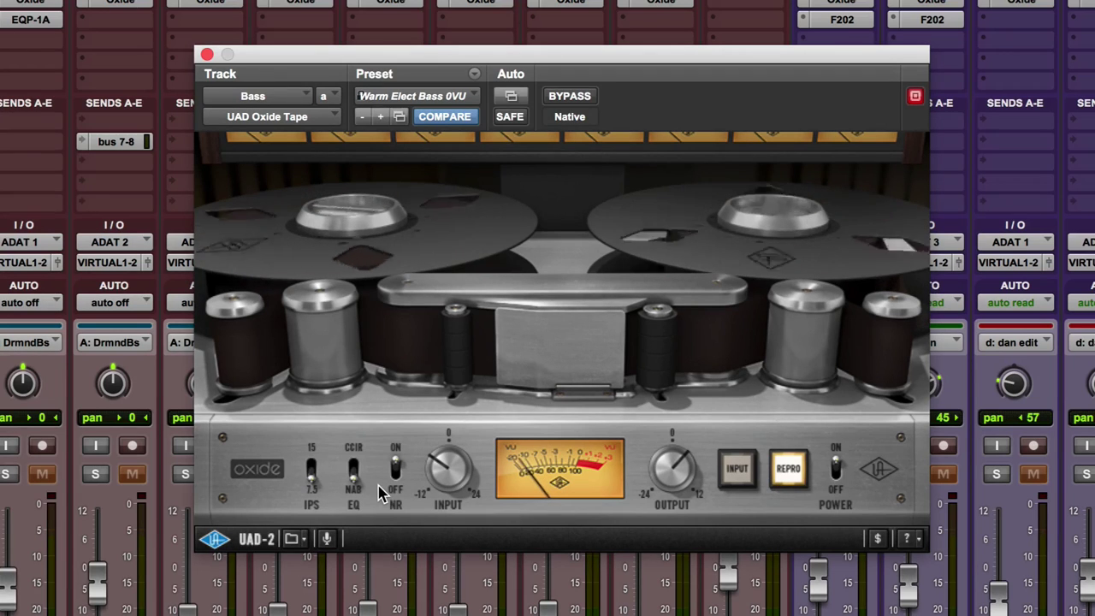
{"action": "left_click", "coordinate": [355, 460]}
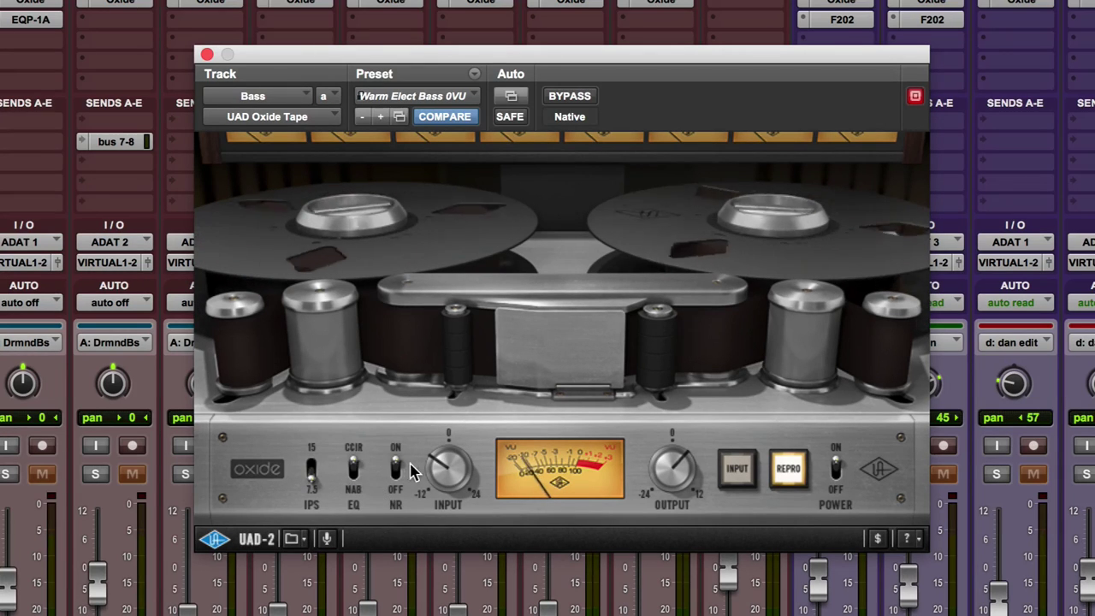
{"action": "left_click", "coordinate": [396, 476]}
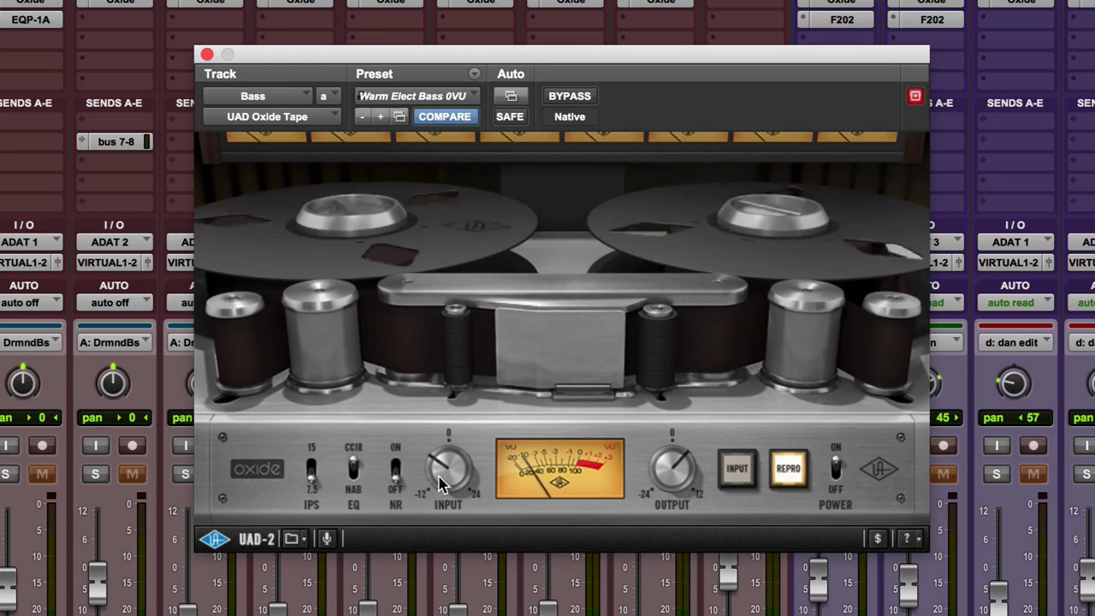
Increase the tape's input drive and lower its output, ending with the plugin powered off
{"action": "left_click", "coordinate": [836, 488]}
{"action": "left_click", "coordinate": [836, 458]}
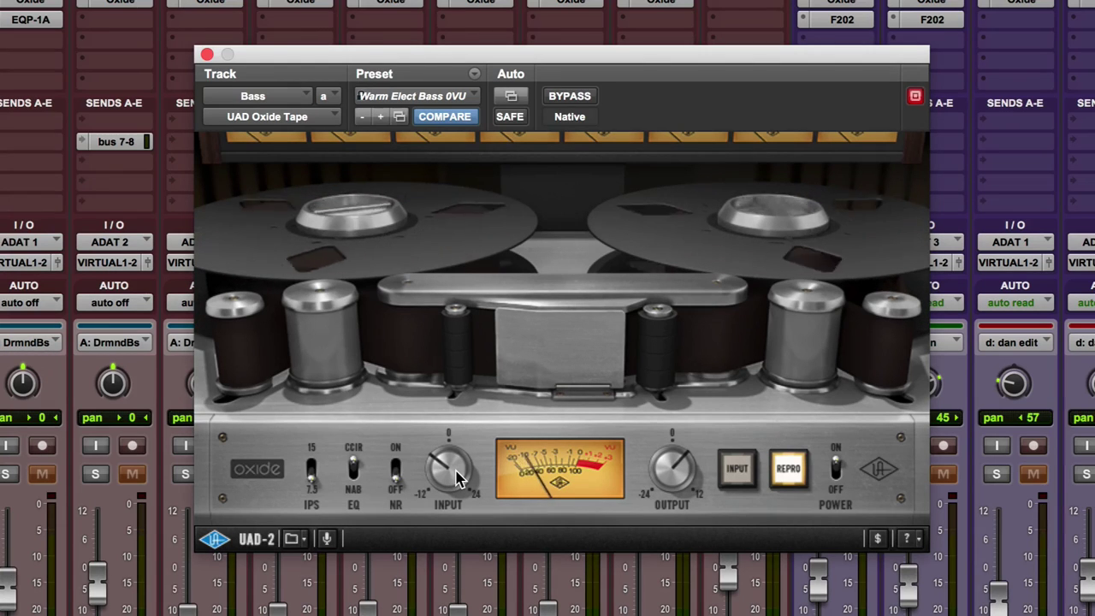
{"action": "left_click_drag", "start_coordinate": [456, 476], "coordinate": [469, 411]}
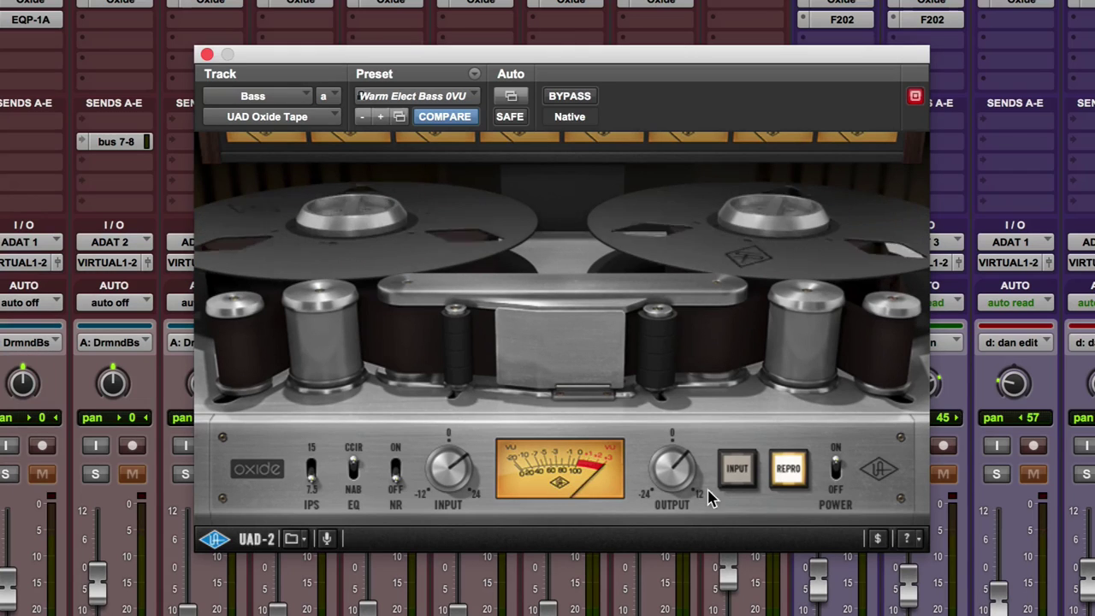
{"action": "left_click_drag", "start_coordinate": [693, 486], "coordinate": [702, 561]}
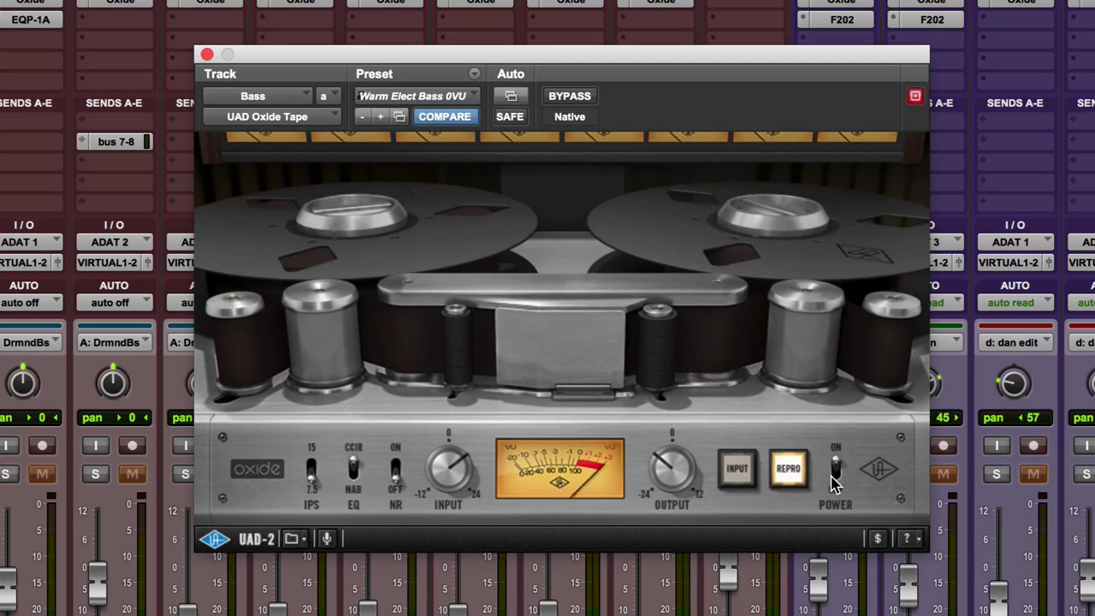
{"action": "left_click", "coordinate": [837, 486]}
Power the Bass Oxide Tape back on and move its window to the Mix window's top-right
{"action": "left_click", "coordinate": [836, 472]}
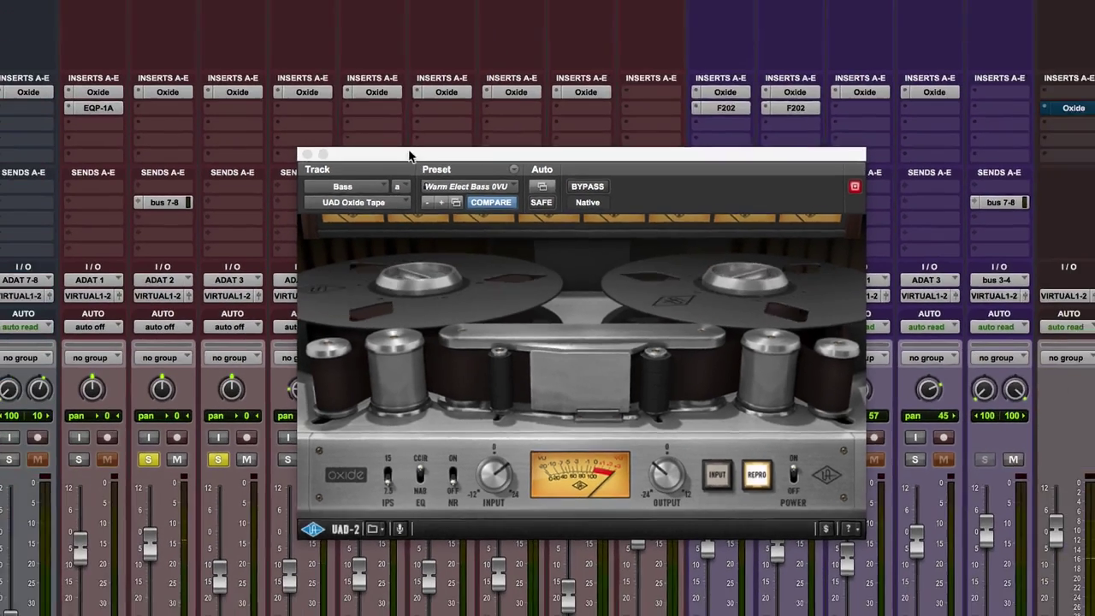
{"action": "left_click_drag", "start_coordinate": [410, 157], "coordinate": [631, 24]}
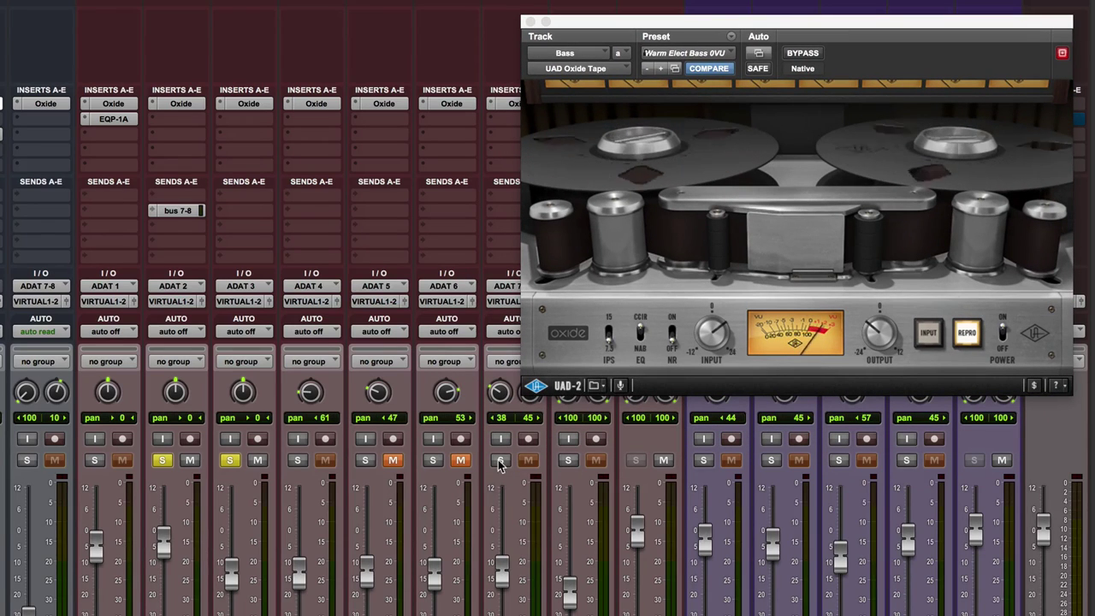
Solo the drum group, bypass then restore its Oxide inserts, and move the plugin window left
{"action": "left_click", "coordinate": [501, 461]}
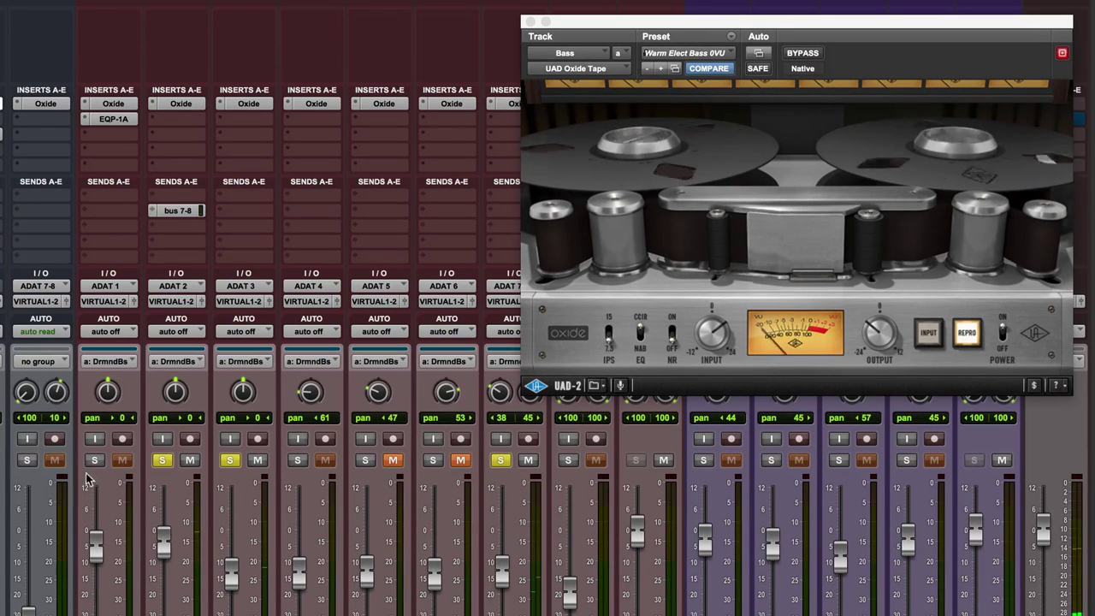
{"action": "left_click", "coordinate": [94, 460]}
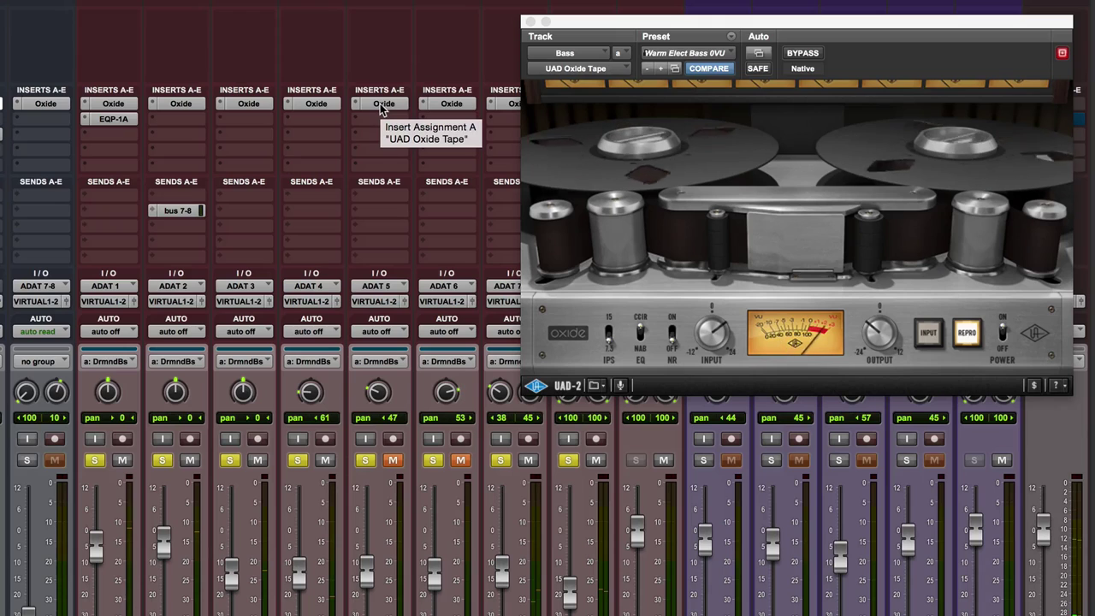
{"action": "left_click", "coordinate": [384, 103], "text": "alt+super"}
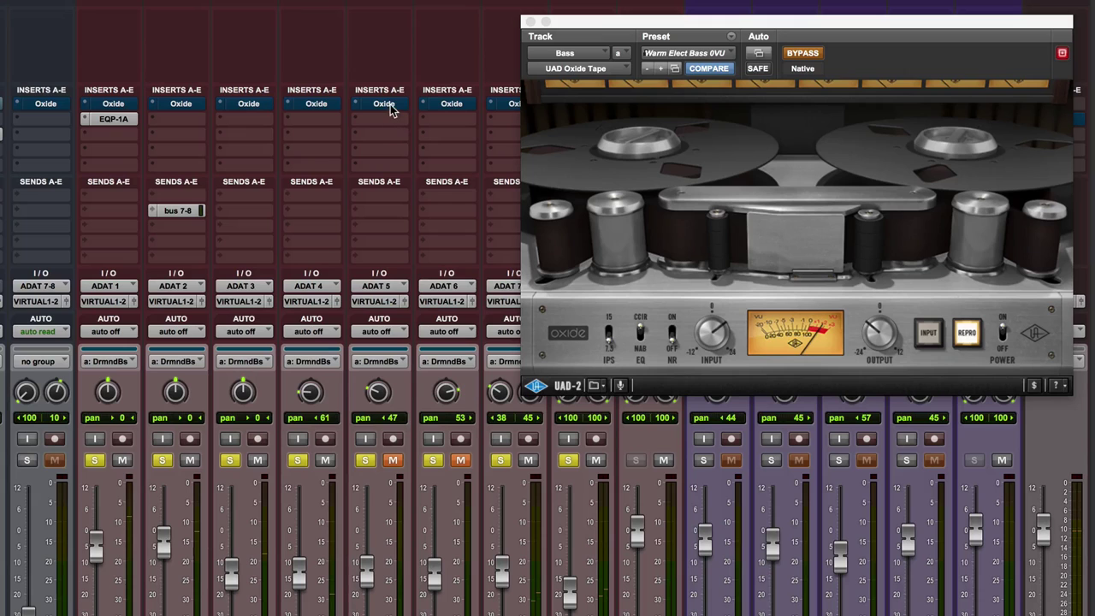
{"action": "left_click", "coordinate": [390, 104], "text": "alt+super"}
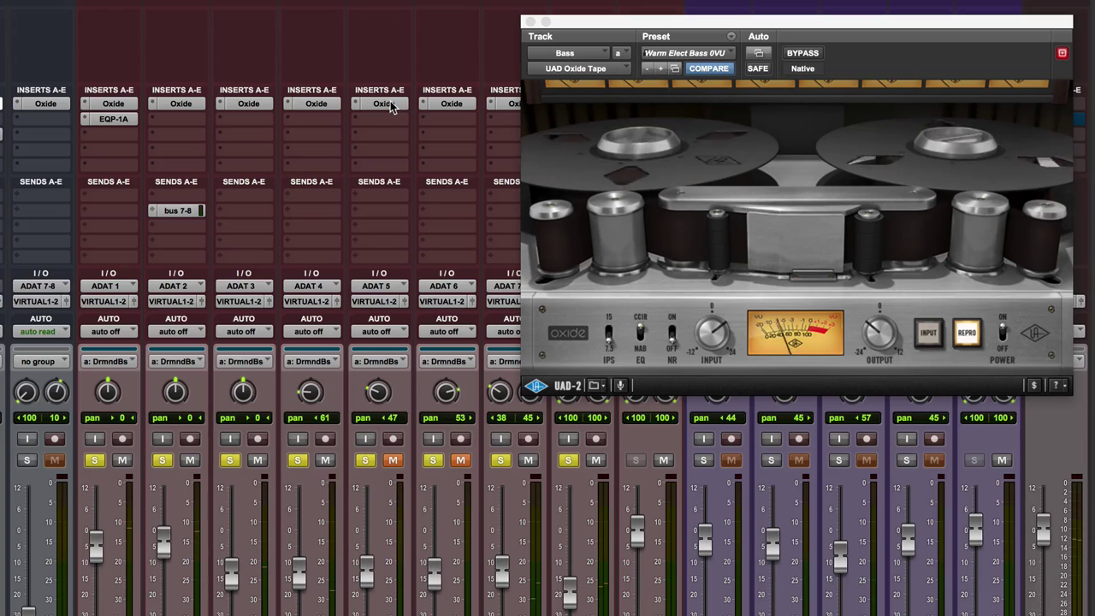
{"action": "left_click_drag", "start_coordinate": [640, 24], "coordinate": [233, 50]}
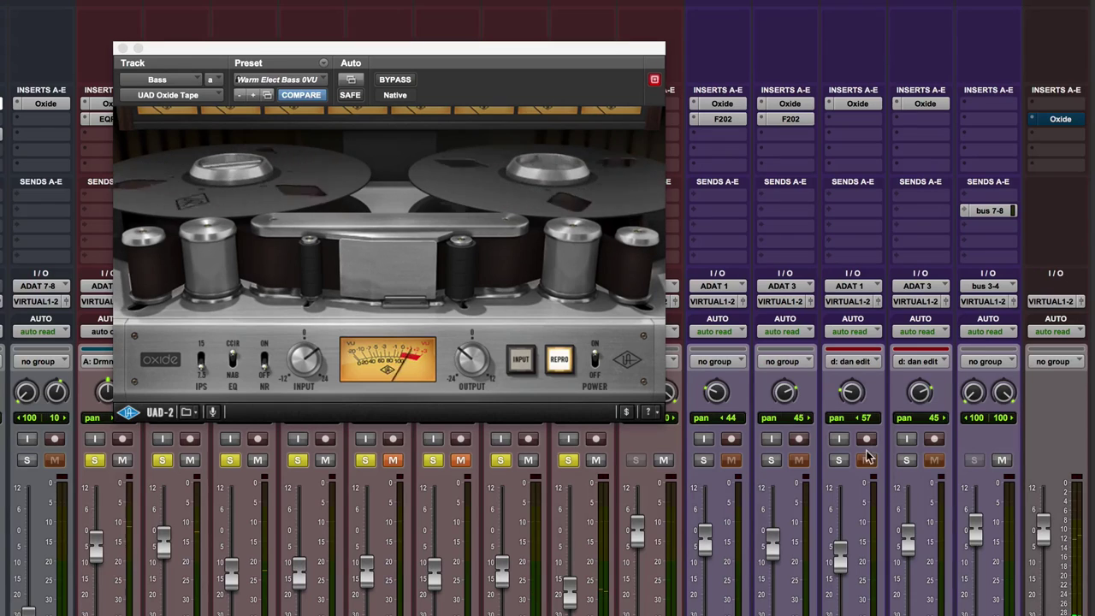
Solo the dan edit guitar tracks and bring up Dan Gtr 4's Oxide Tape plugin
{"action": "key", "text": "d"}
{"action": "left_click", "coordinate": [840, 461]}
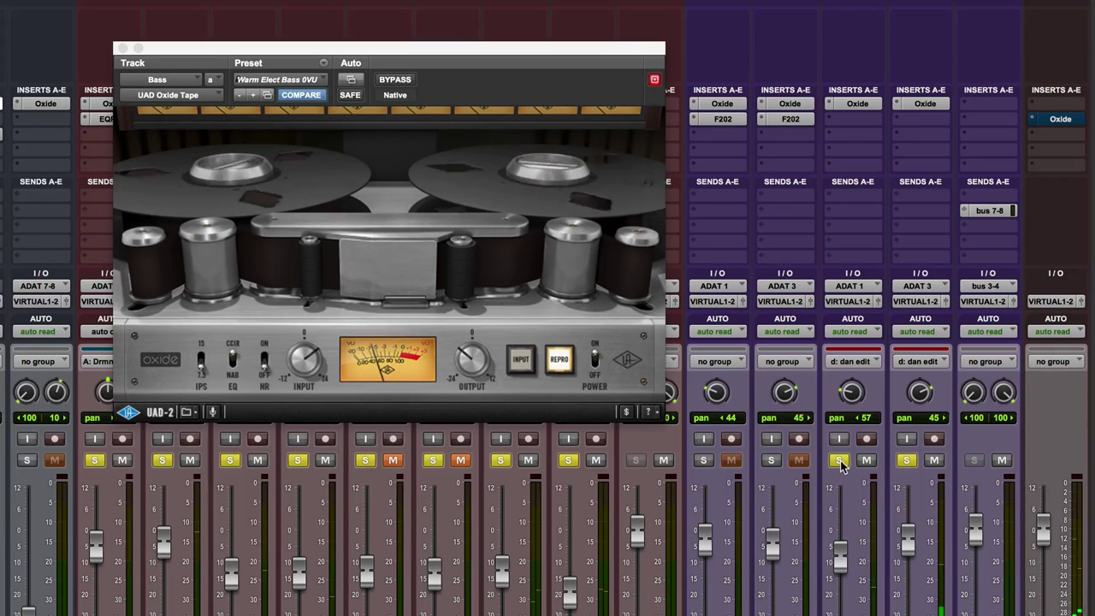
{"action": "left_click", "coordinate": [841, 466], "text": "super"}
{"action": "left_click", "coordinate": [925, 104]}
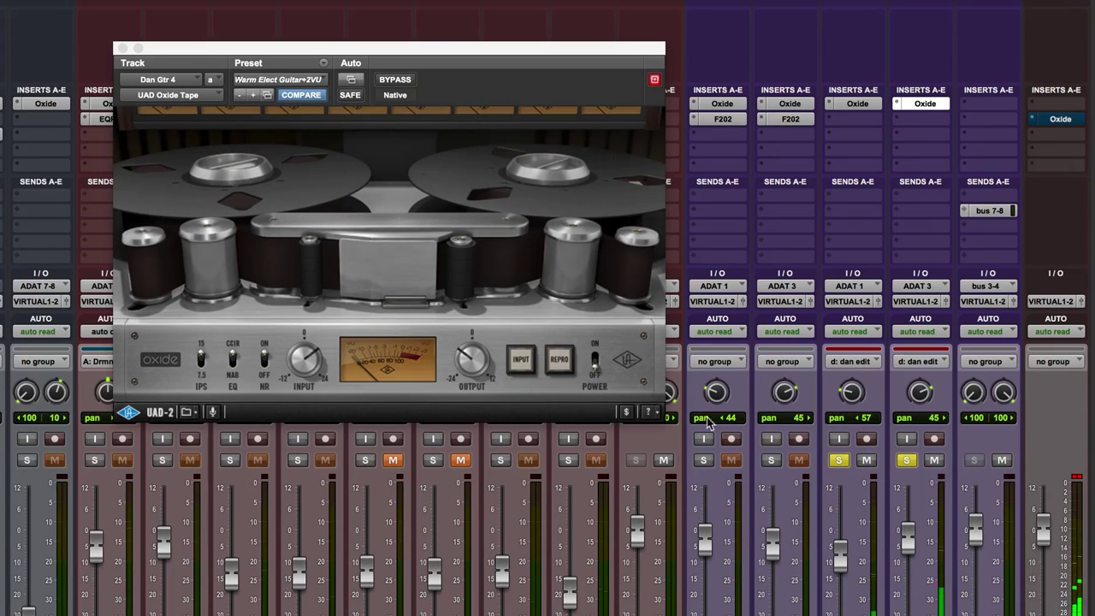
{"action": "left_click", "coordinate": [605, 350]}
Switch Dan Gtr 4's tape machine on after an off/on check, then unsolo the tracks
{"action": "left_click", "coordinate": [599, 352]}
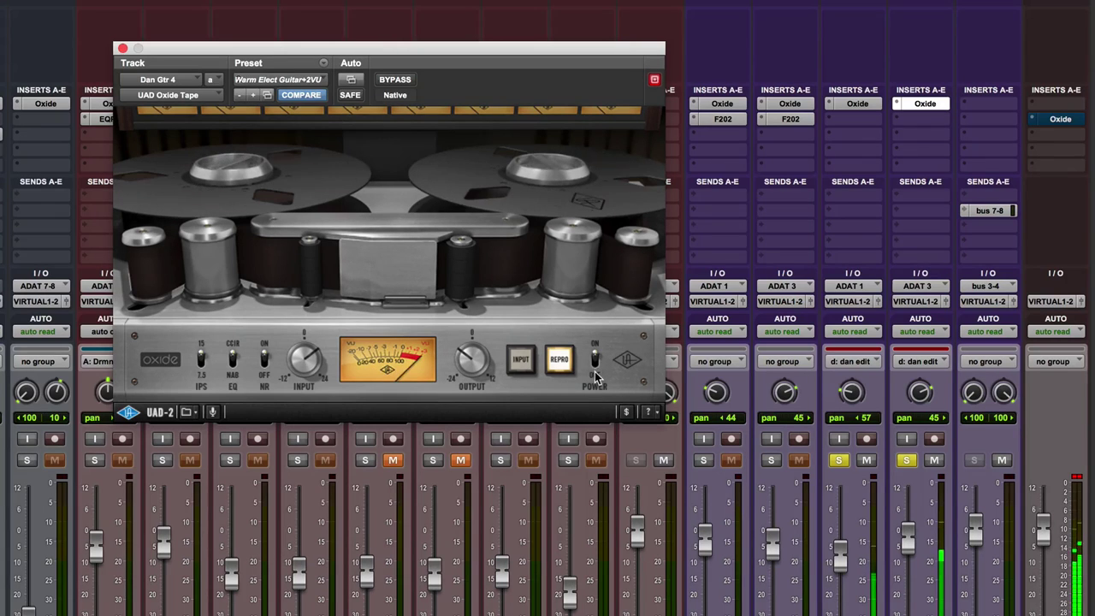
{"action": "left_click", "coordinate": [596, 373]}
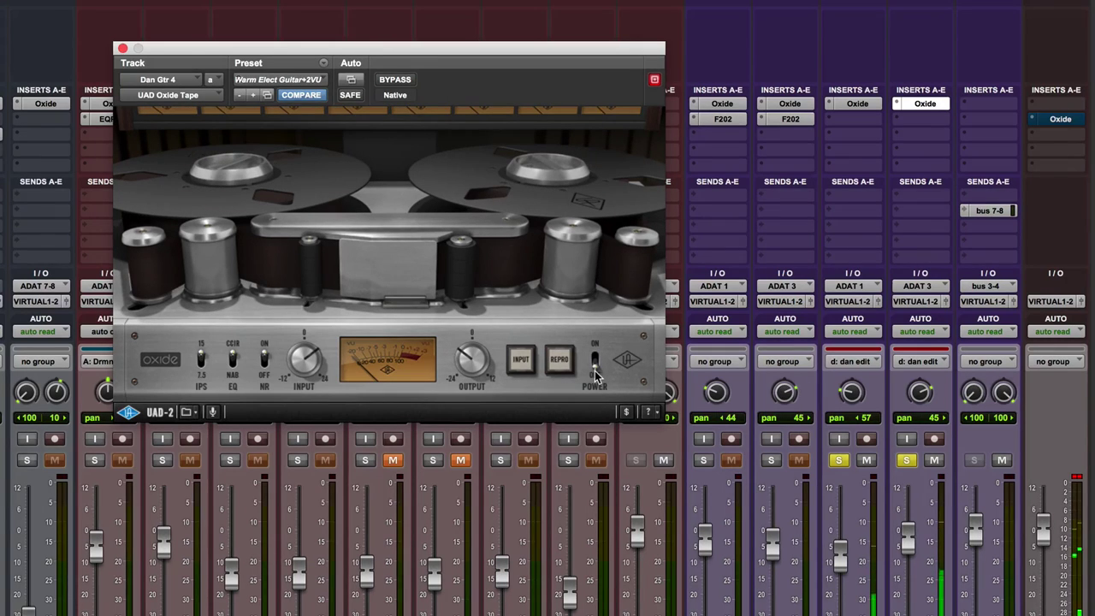
{"action": "left_click", "coordinate": [597, 346]}
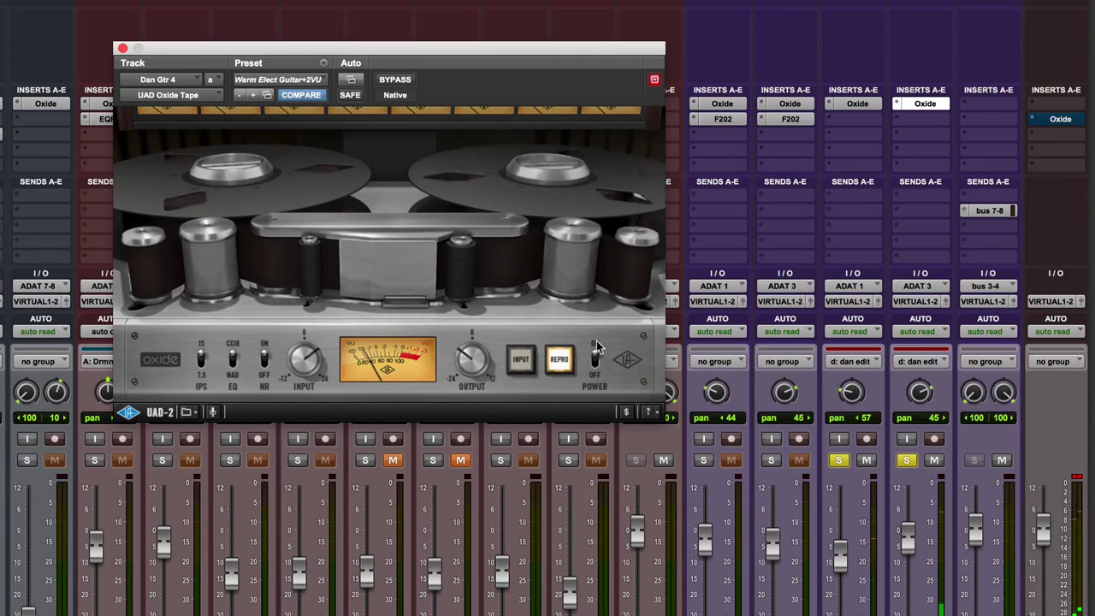
{"action": "left_click", "coordinate": [838, 460]}
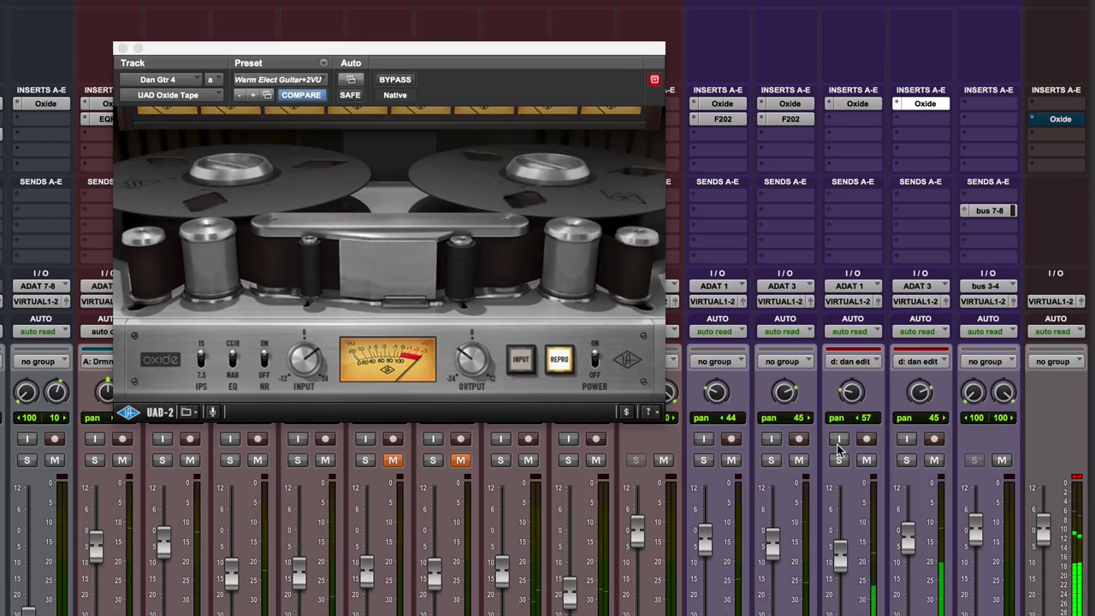
{"action": "left_click_drag", "start_coordinate": [660, 81], "coordinate": [729, 221]}
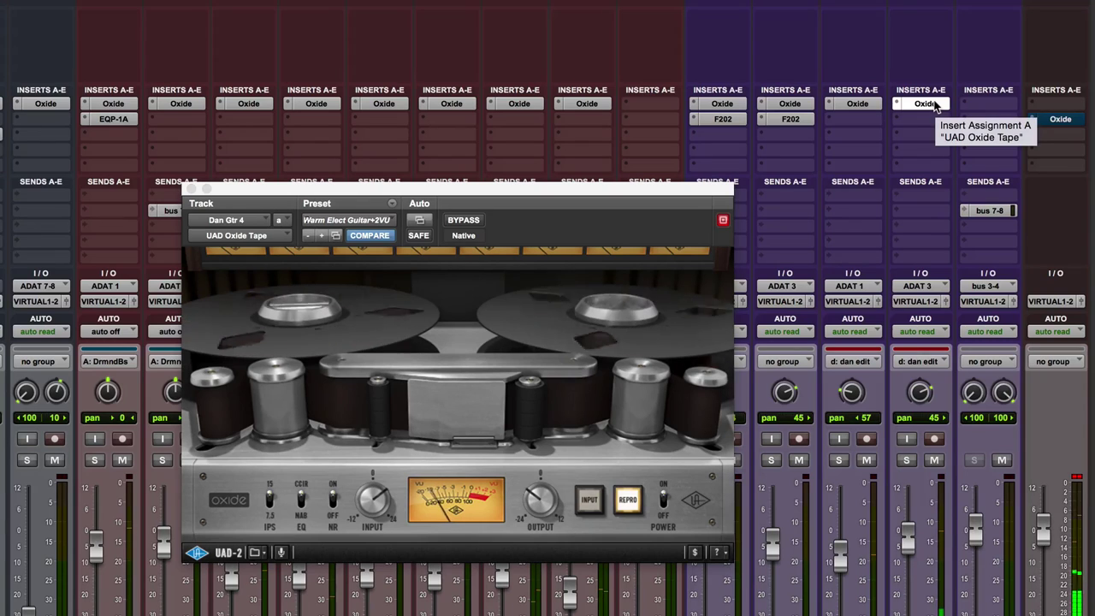
Bypass and re-enable all Oxide inserts, then open Master 1's Oxide Tape plugin
{"action": "left_click", "coordinate": [931, 104], "text": "super"}
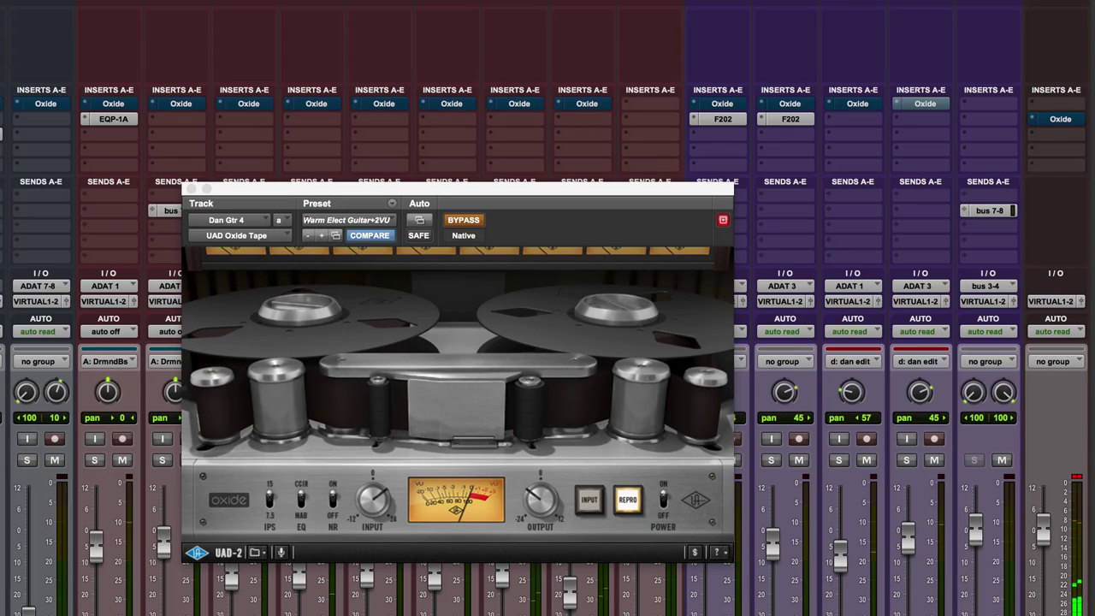
{"action": "left_click", "coordinate": [931, 104], "text": "alt+super"}
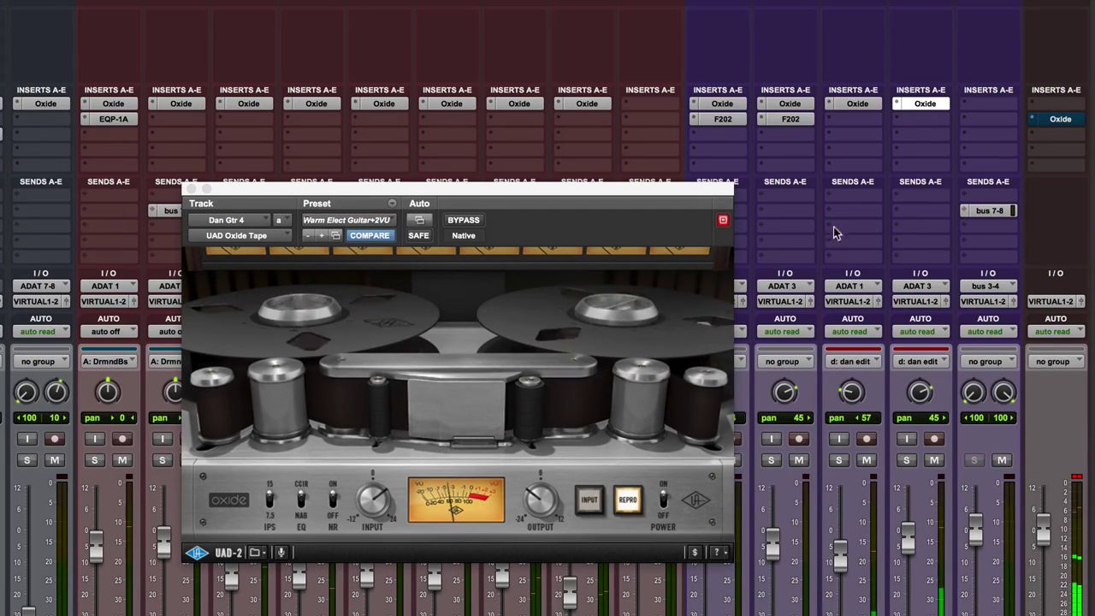
{"action": "left_click", "coordinate": [1061, 119]}
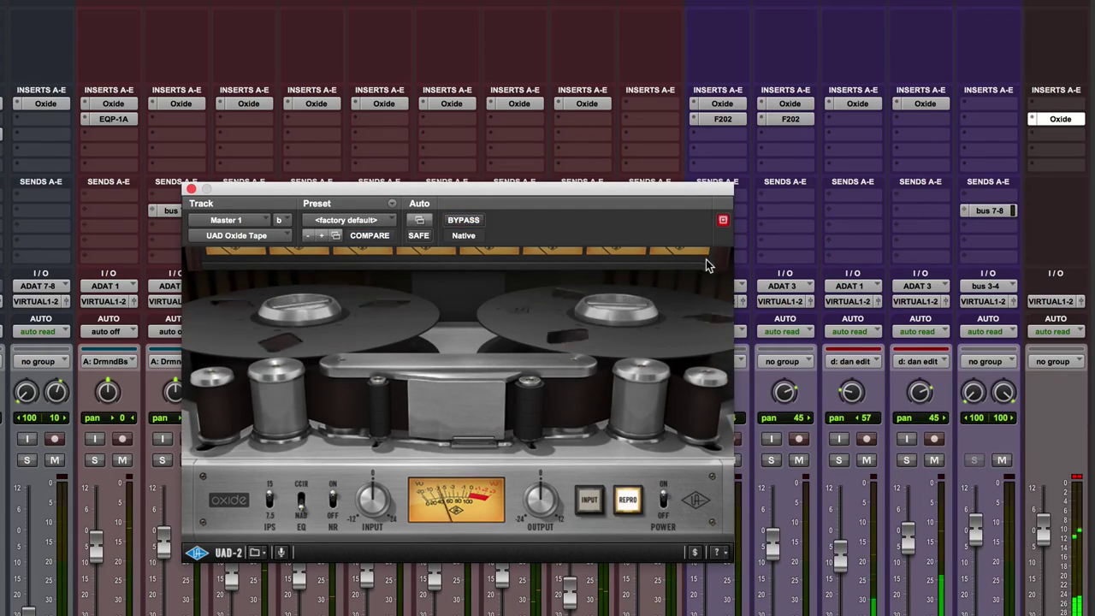
Lower the master Oxide Tape output, checking it against power off, and leave it powered off
{"action": "left_click", "coordinate": [664, 500]}
{"action": "left_click", "coordinate": [664, 497]}
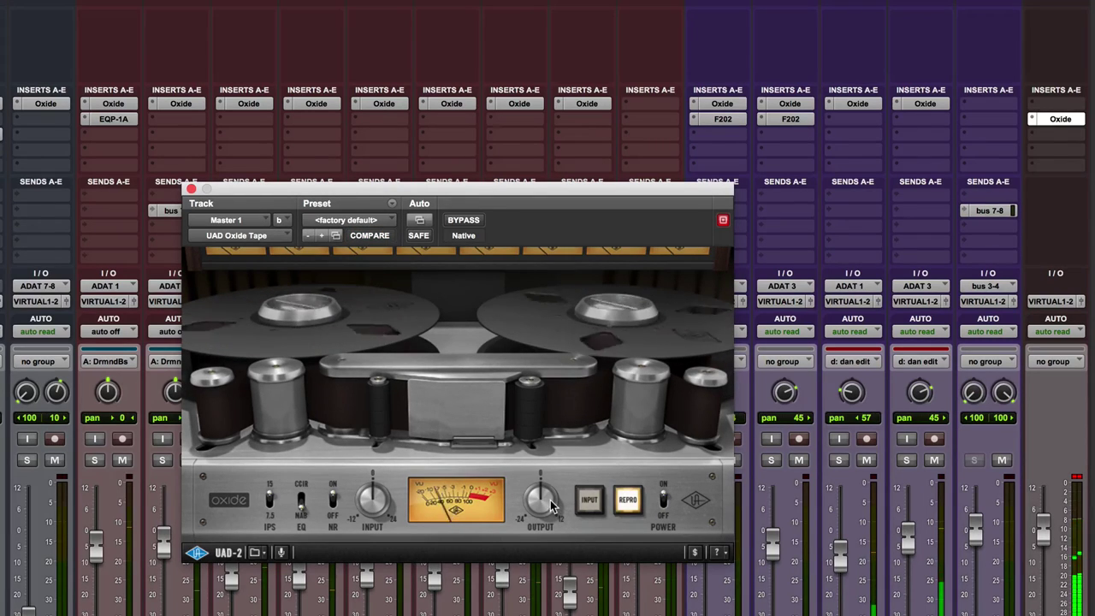
{"action": "left_click_drag", "start_coordinate": [552, 507], "coordinate": [492, 525]}
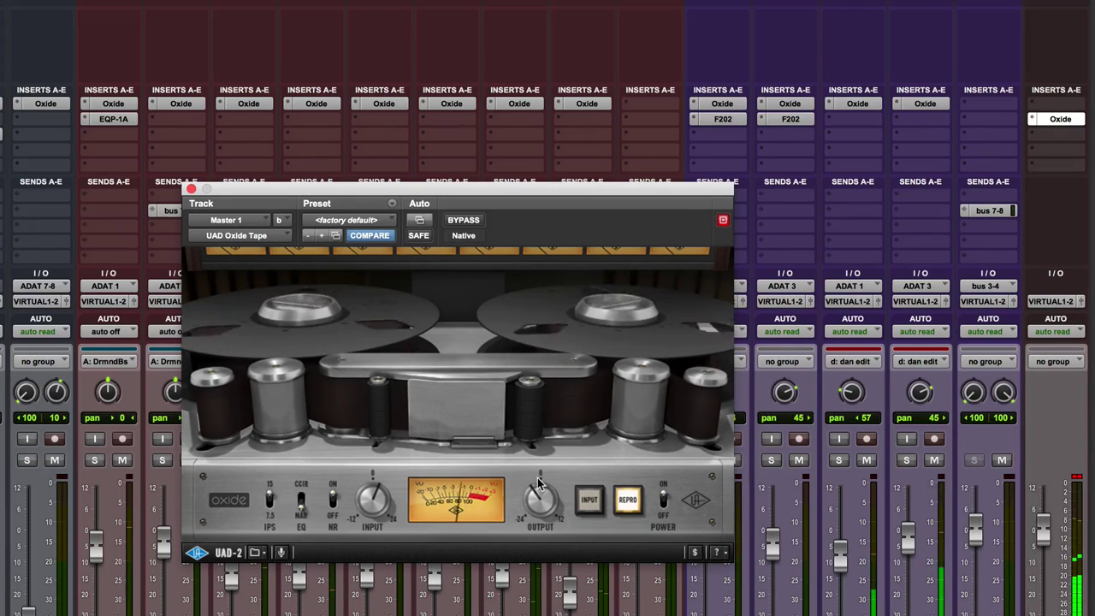
{"action": "left_click", "coordinate": [665, 511]}
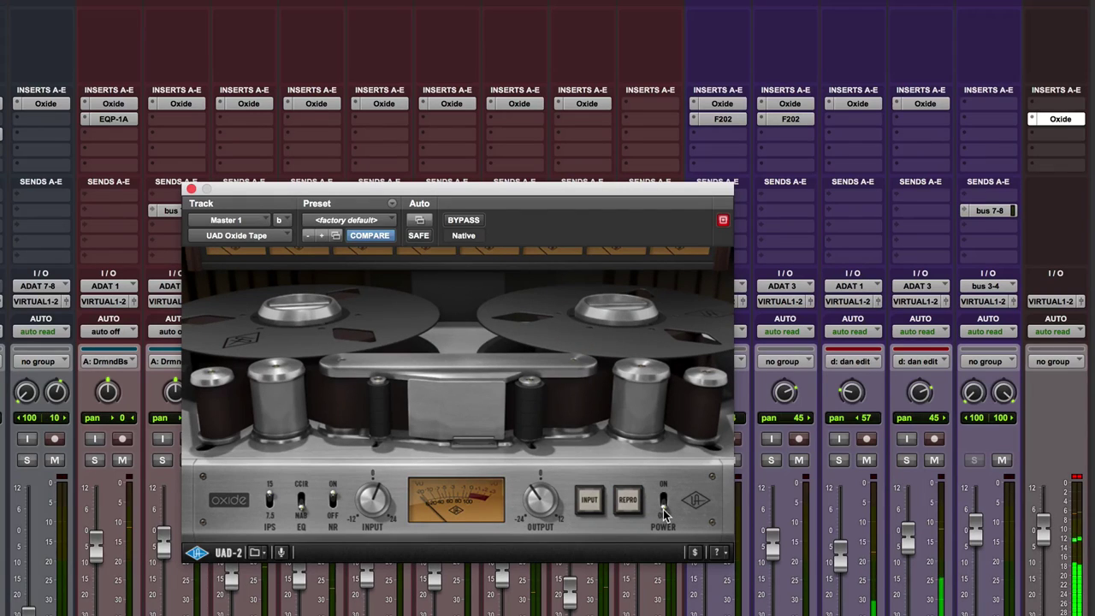
{"action": "left_click", "coordinate": [666, 496]}
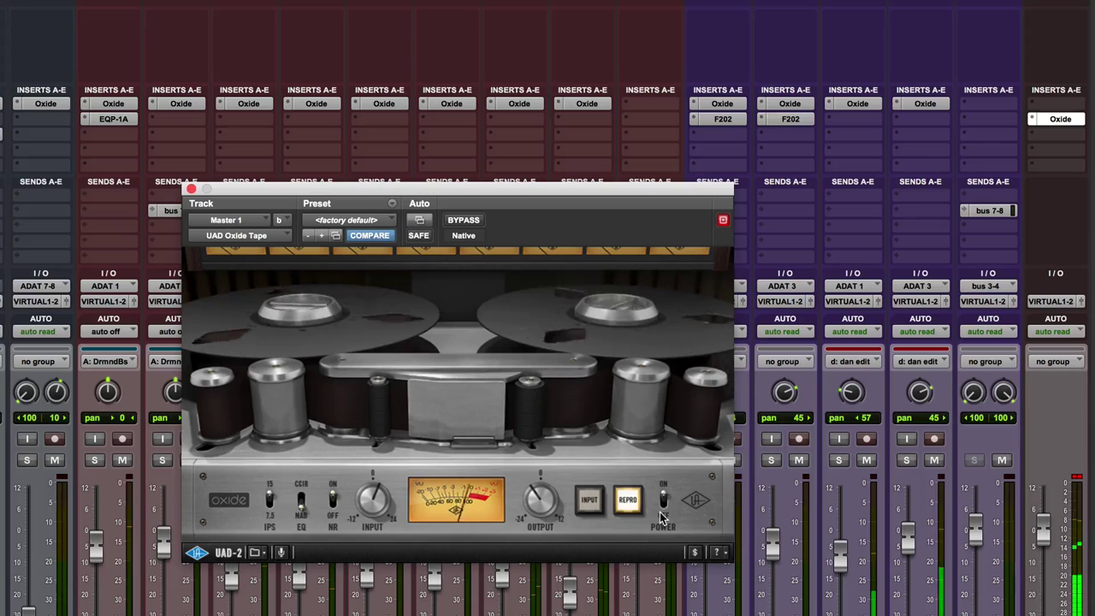
{"action": "left_click", "coordinate": [663, 505]}
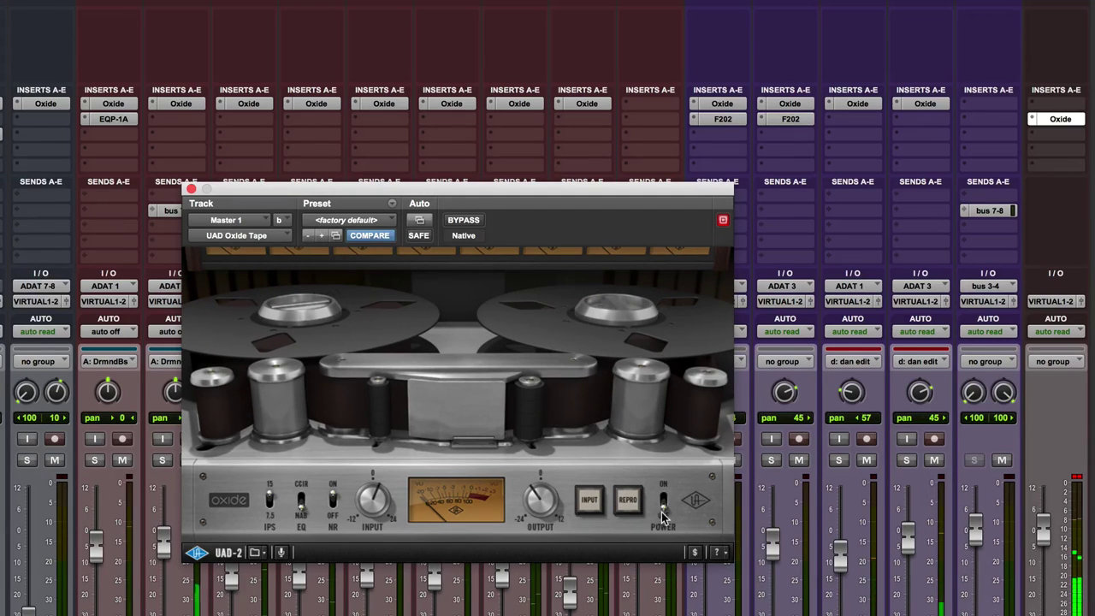
Power the master Oxide Tape back on, check input versus repro monitoring, and end on repro
{"action": "left_click", "coordinate": [666, 495]}
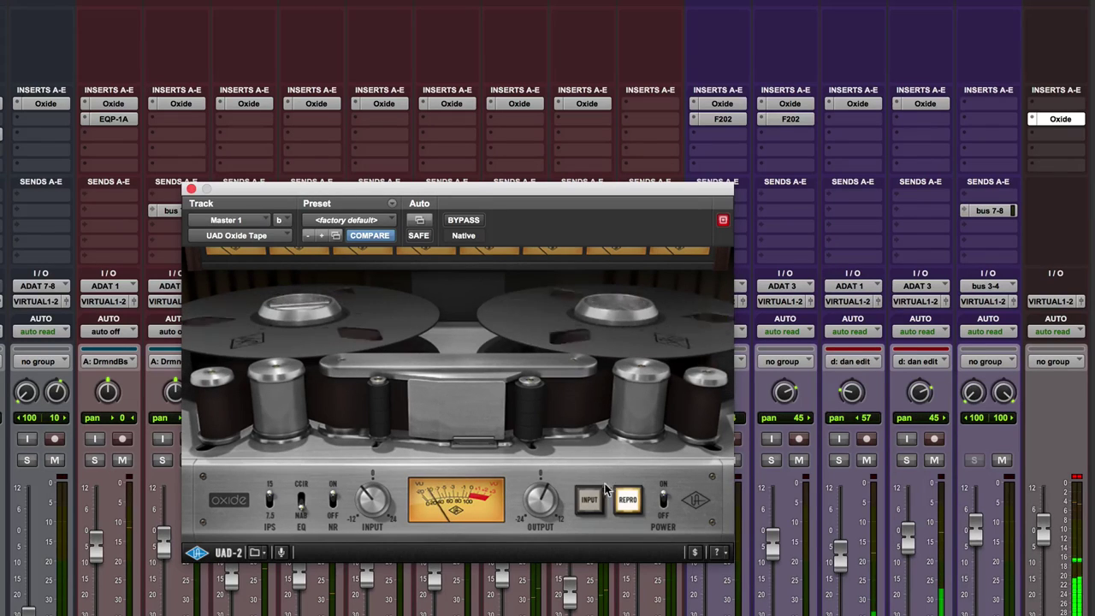
{"action": "left_click", "coordinate": [663, 503]}
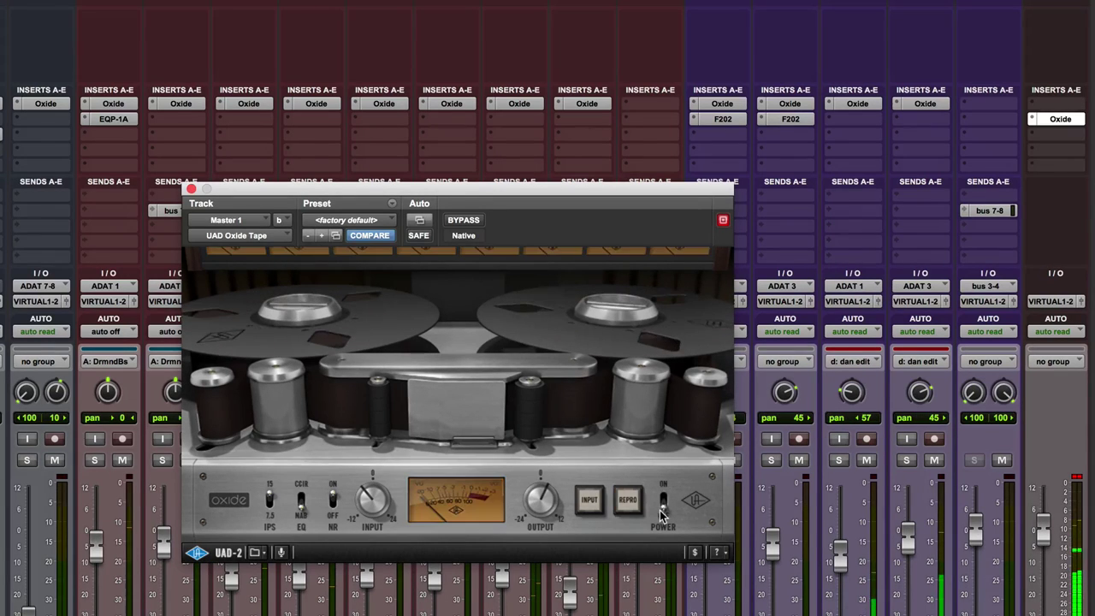
{"action": "left_click", "coordinate": [661, 488]}
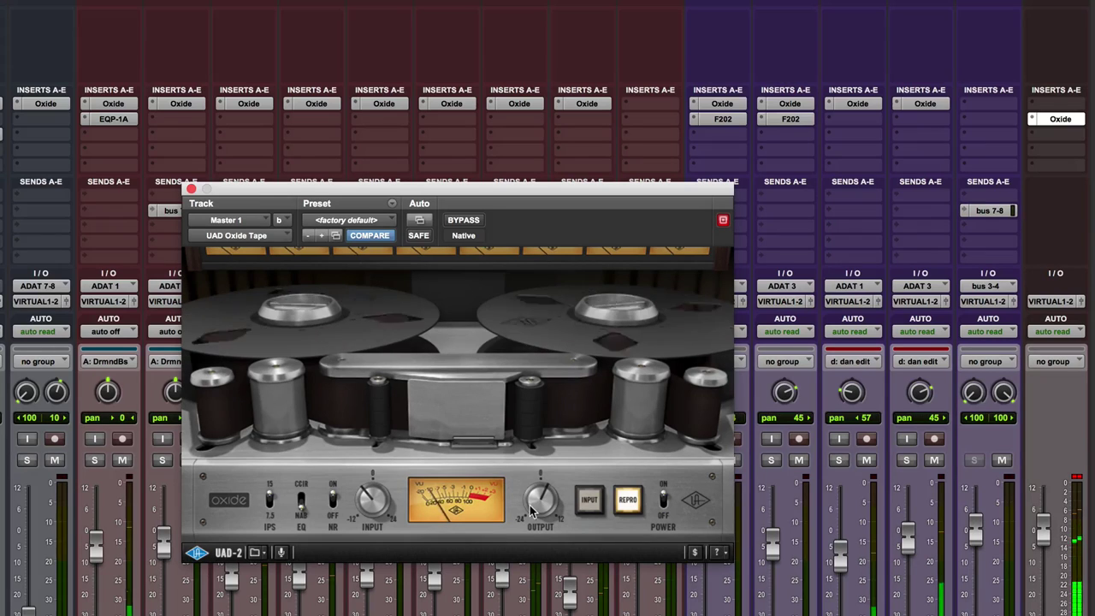
{"action": "left_click", "coordinate": [663, 500]}
{"action": "left_click", "coordinate": [664, 495]}
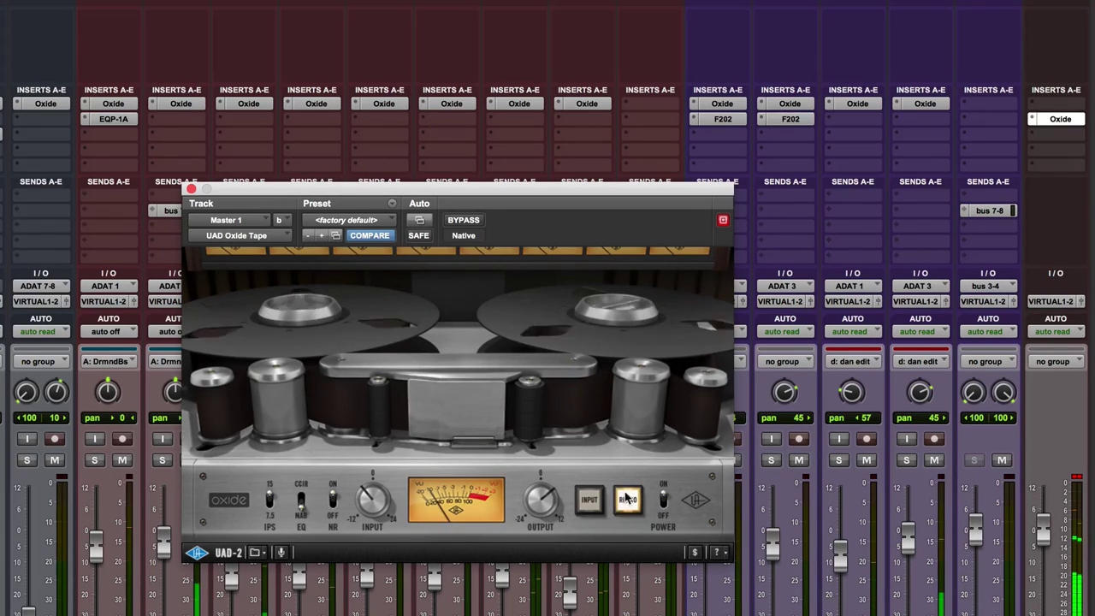
{"action": "left_click", "coordinate": [664, 514]}
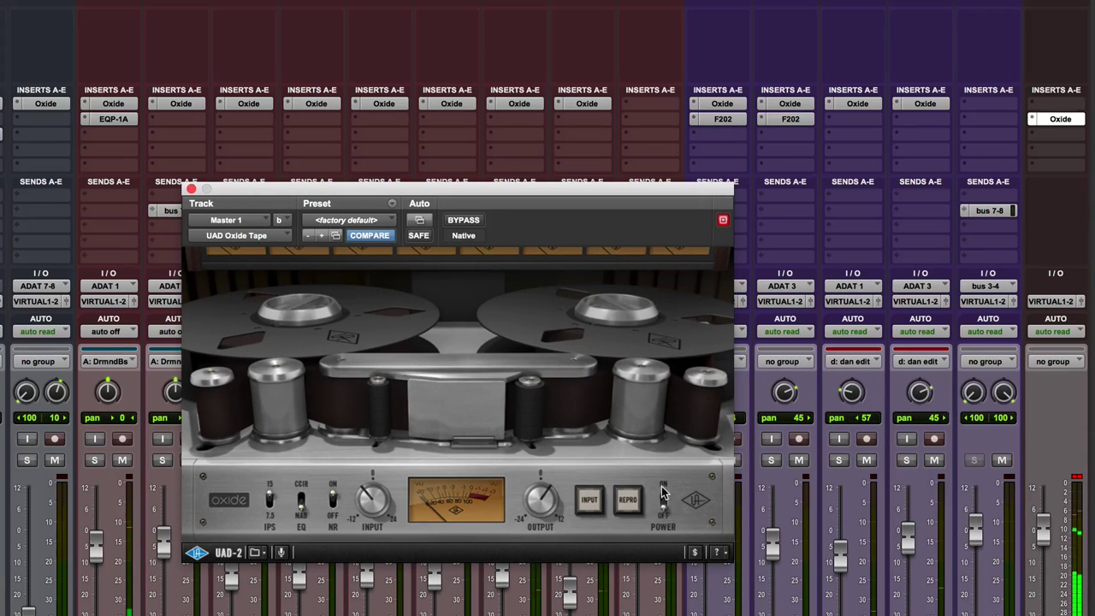
{"action": "left_click", "coordinate": [662, 496]}
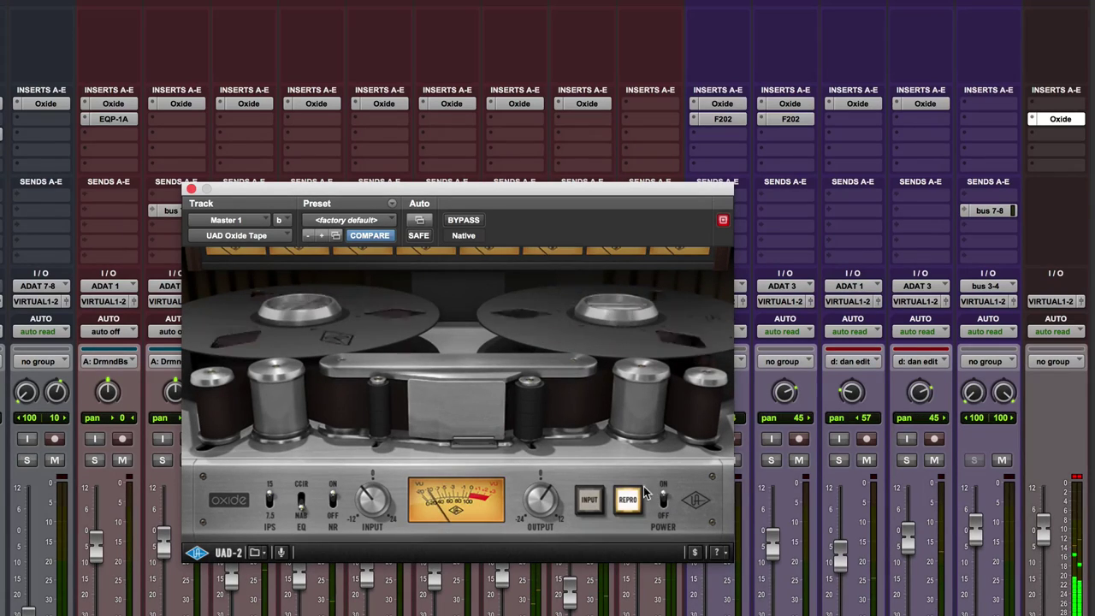
{"action": "left_click", "coordinate": [585, 505]}
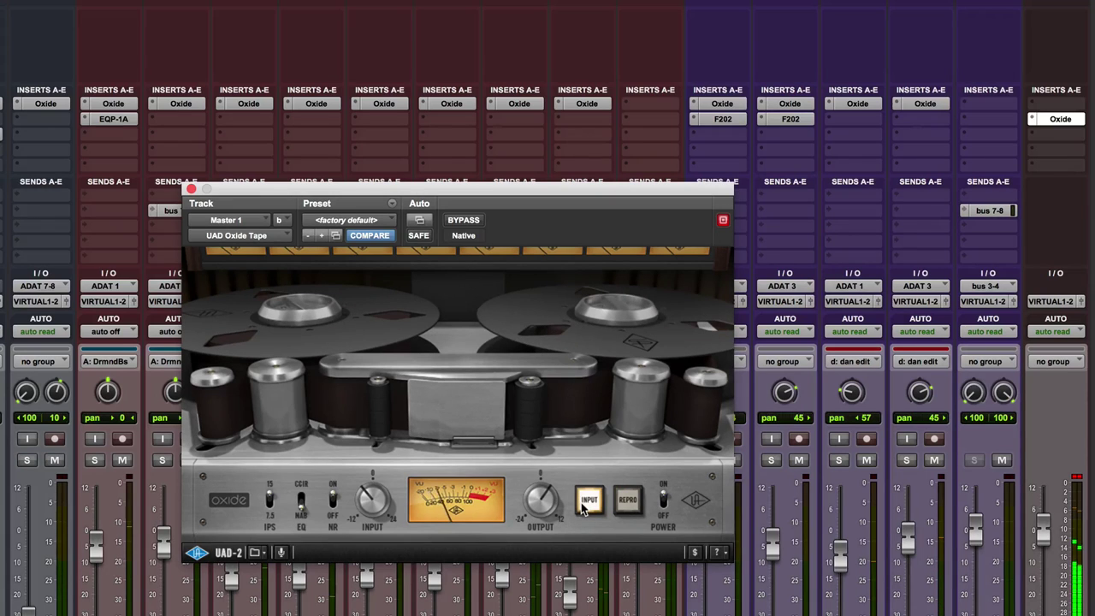
{"action": "left_click", "coordinate": [630, 503]}
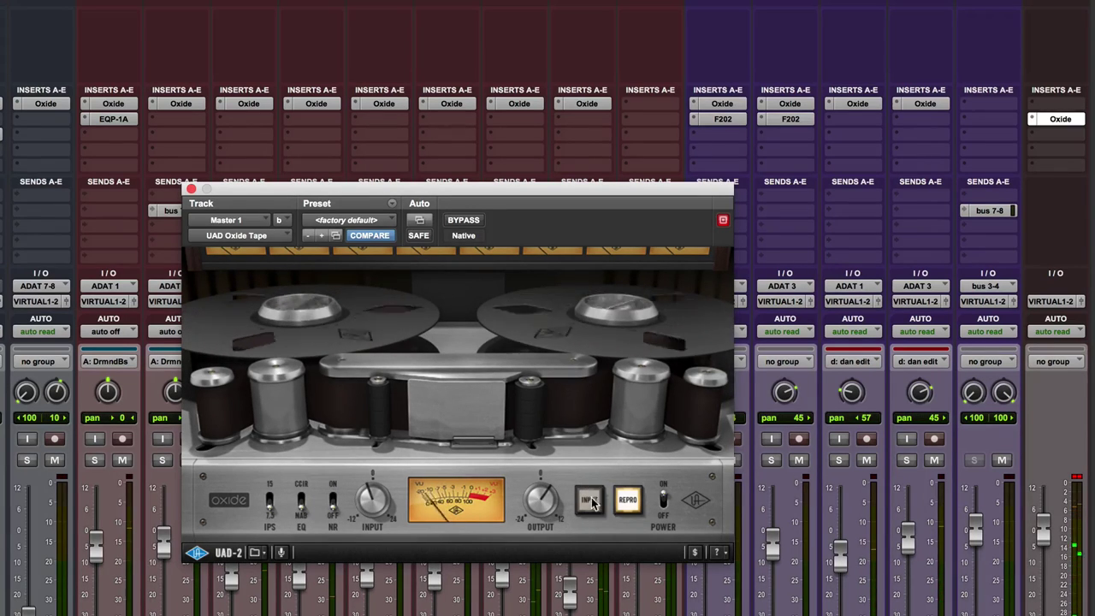
{"action": "left_click", "coordinate": [662, 501]}
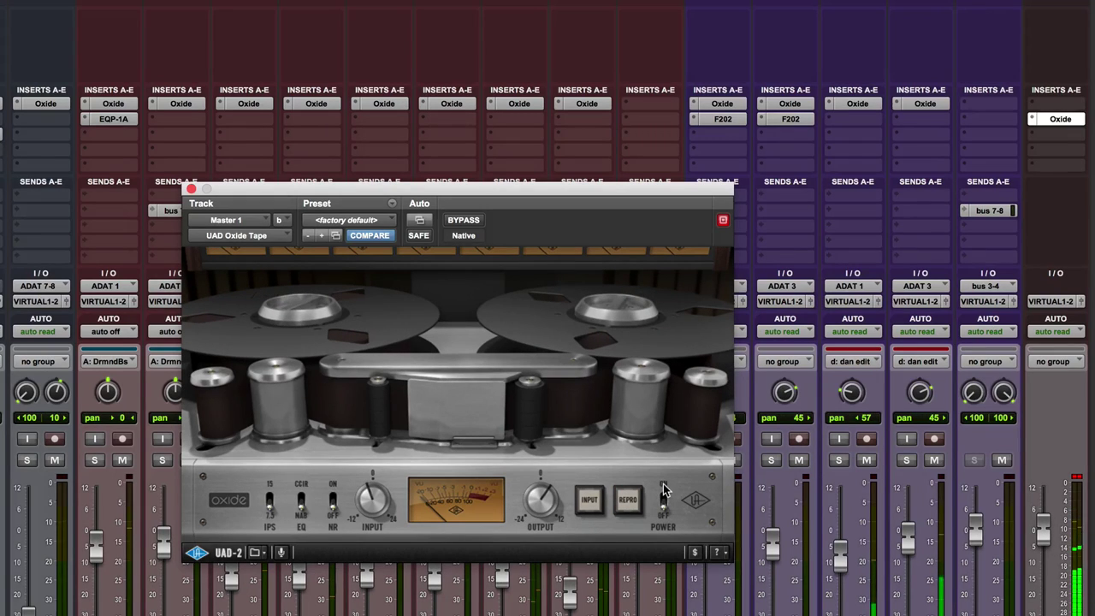
{"action": "left_click", "coordinate": [663, 485]}
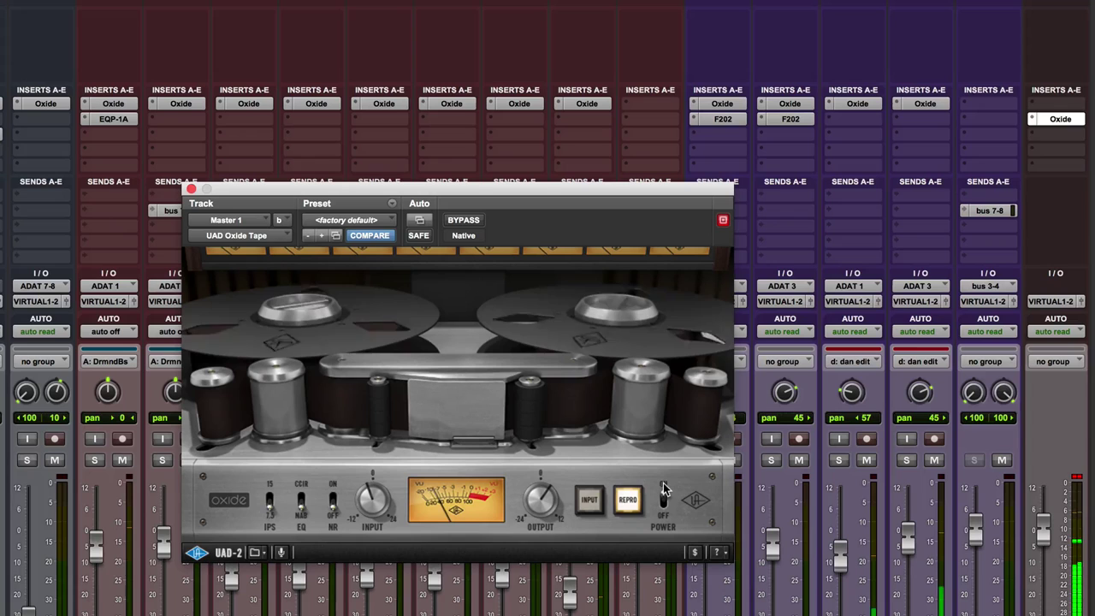